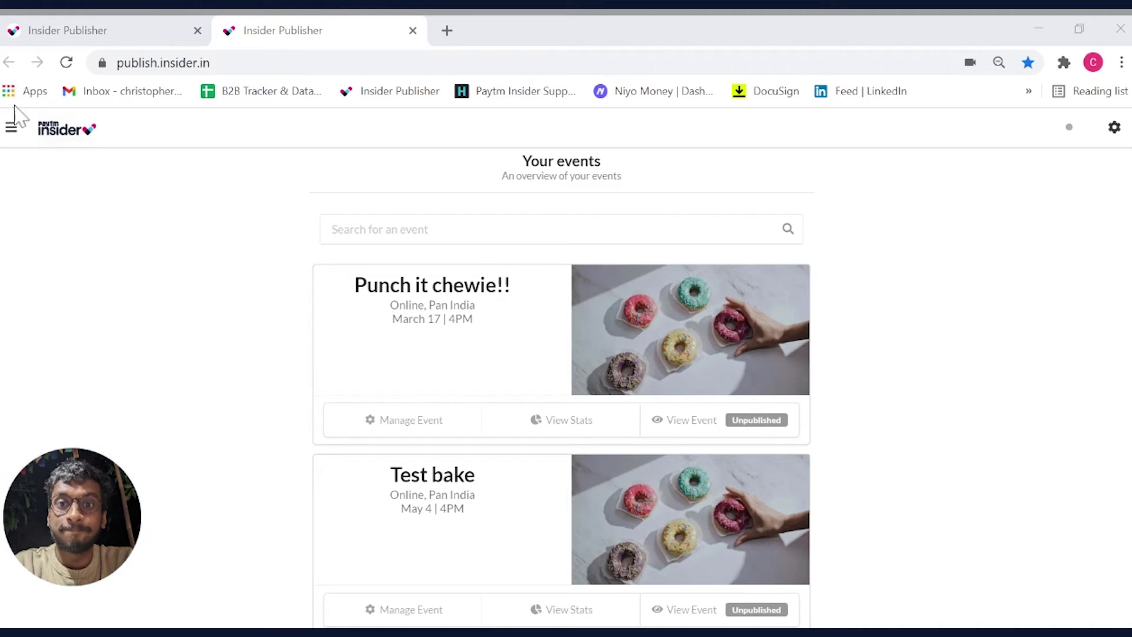
- Start a new event from the side menu's Create Event option
left_click(12, 130)
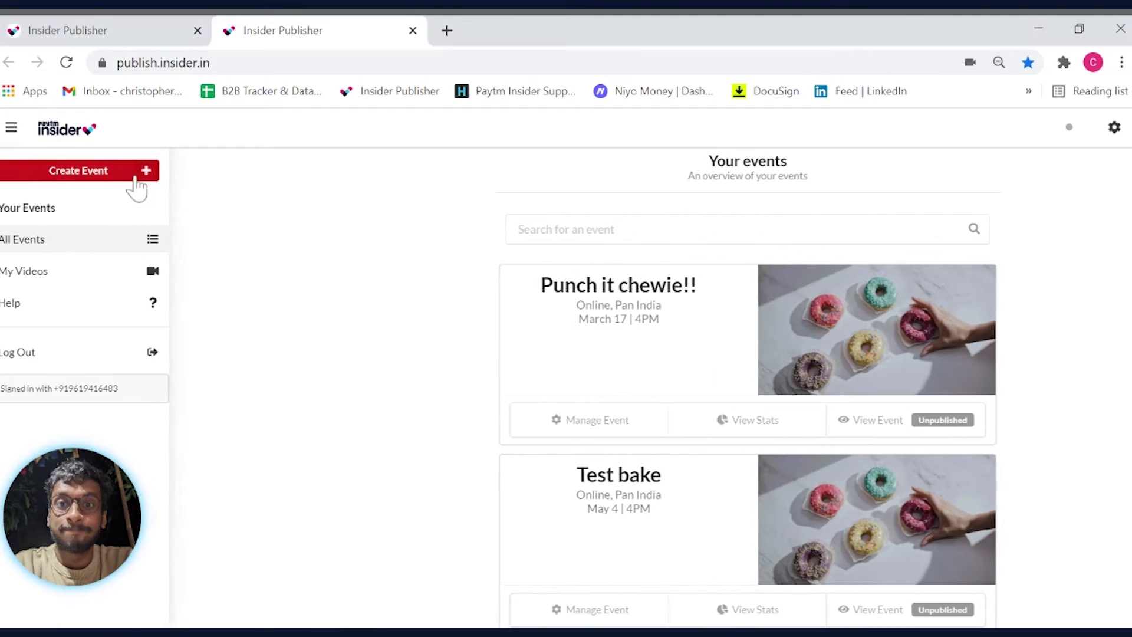
left_click(124, 183)
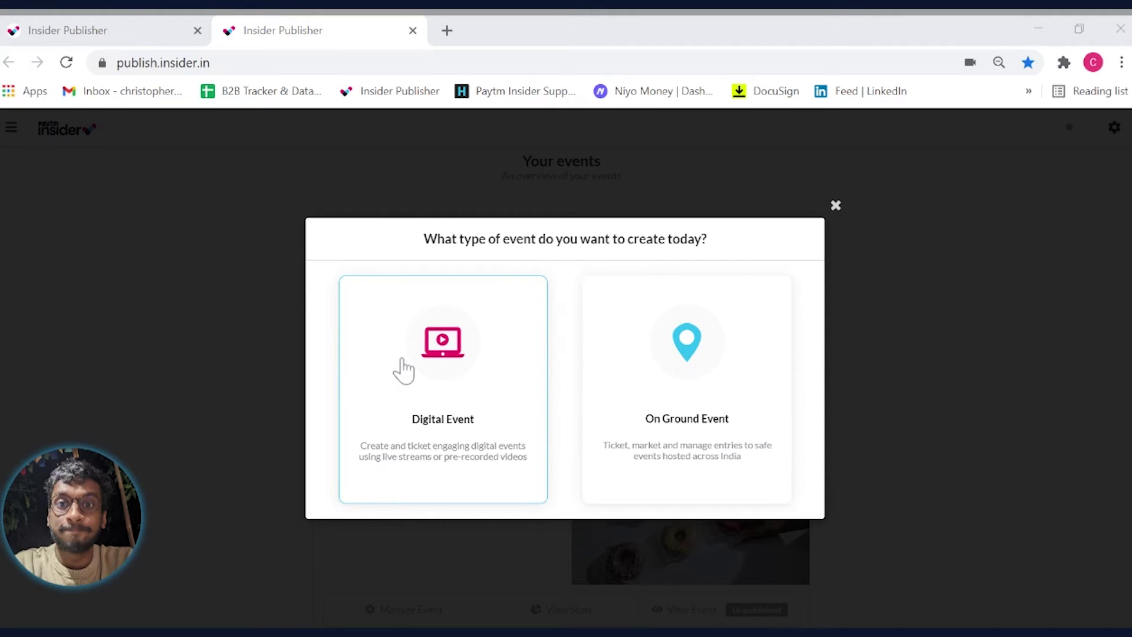
- Choose the Digital Event type and scroll down through the Create a Digital Event form
left_click(386, 374)
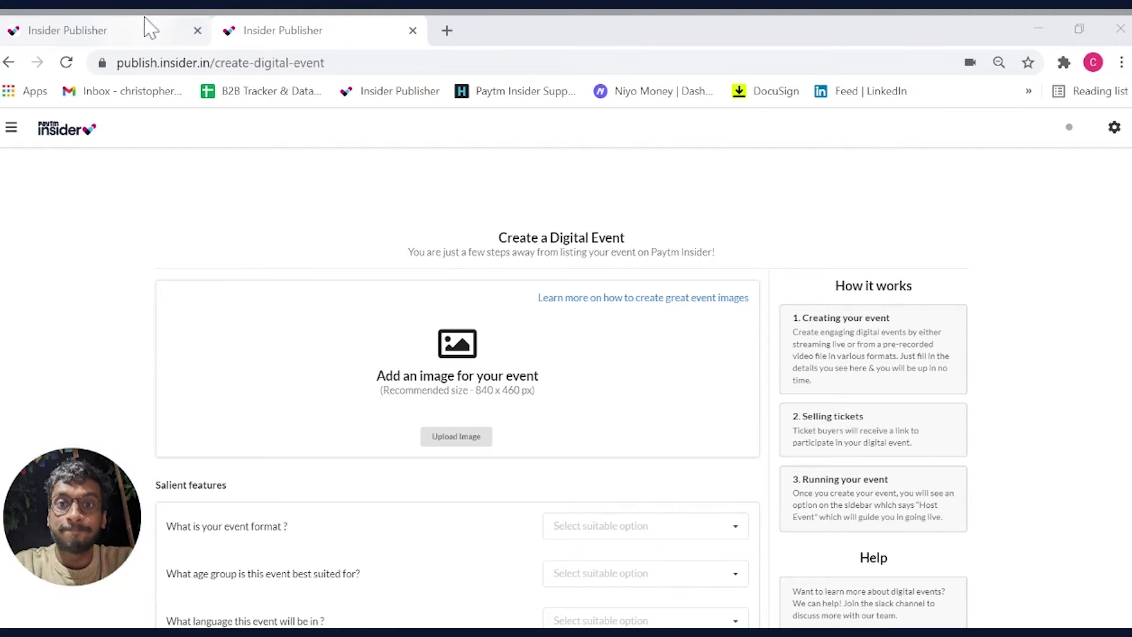
scroll(466, 401, "down", 2)
scroll(466, 472, "down", 1)
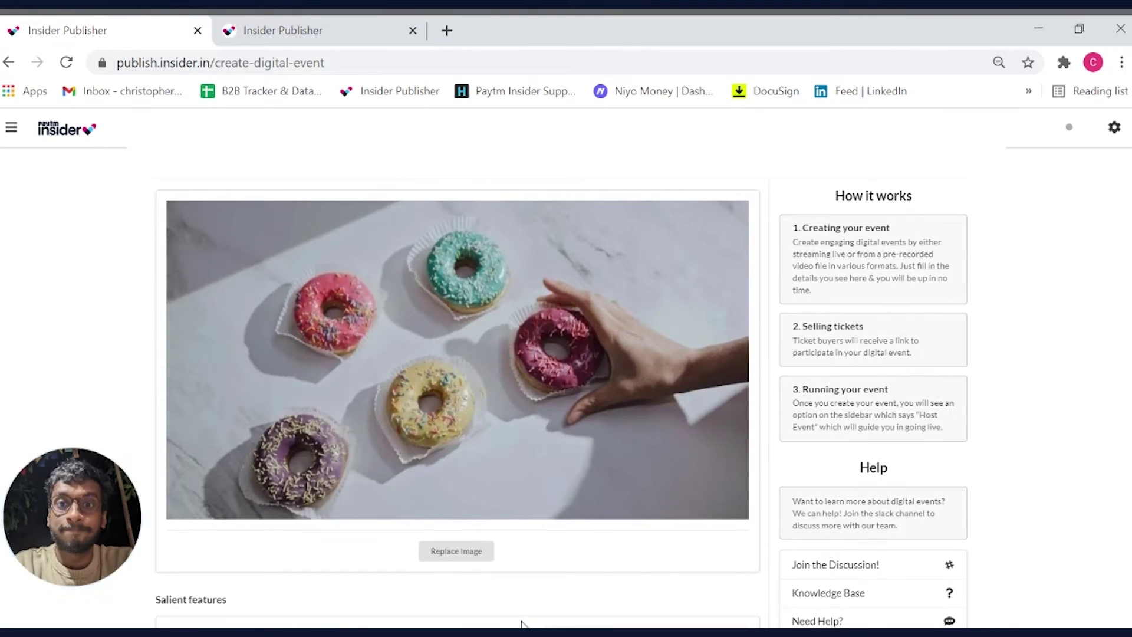
scroll(953, 430, "down", 3)
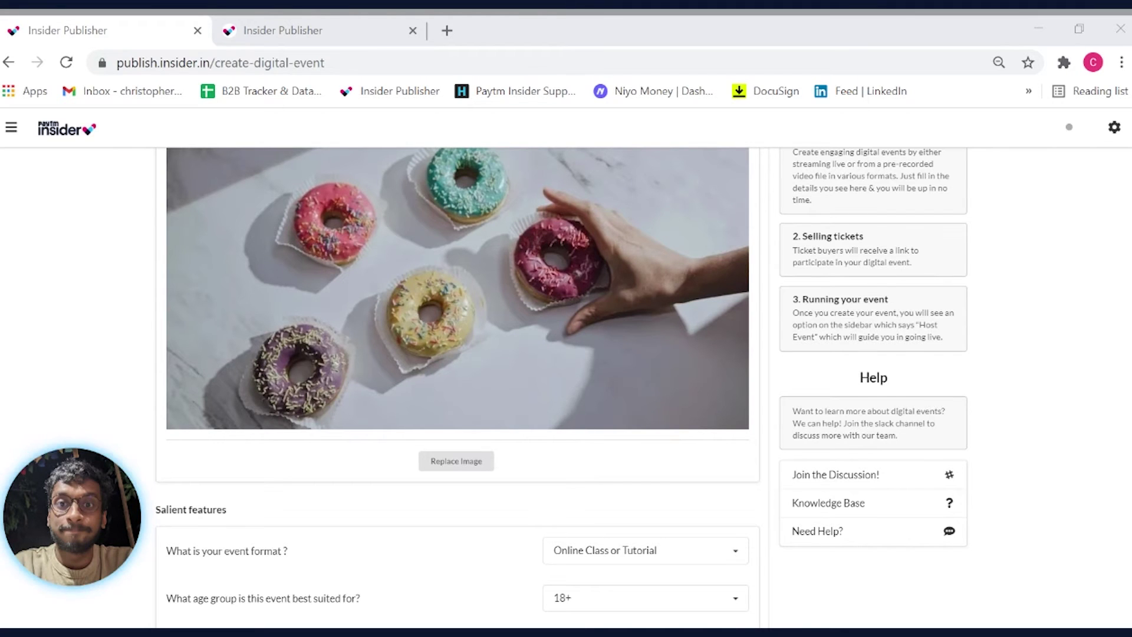
scroll(301, 313, "down", 2)
scroll(533, 342, "down", 4)
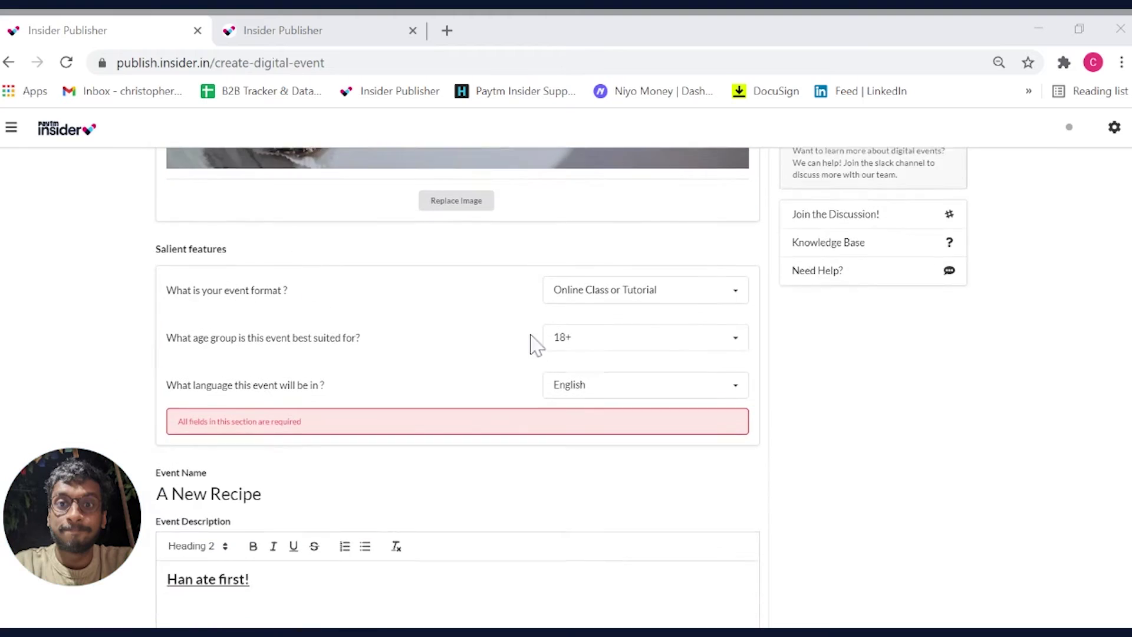
scroll(561, 353, "down", 1)
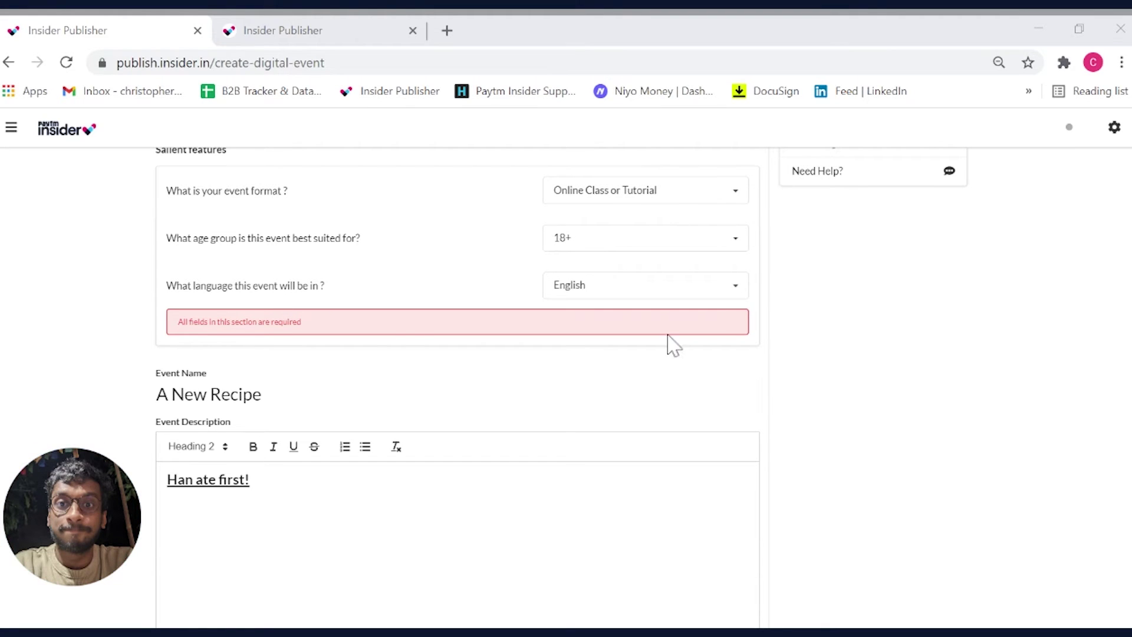
scroll(383, 339, "down", 2)
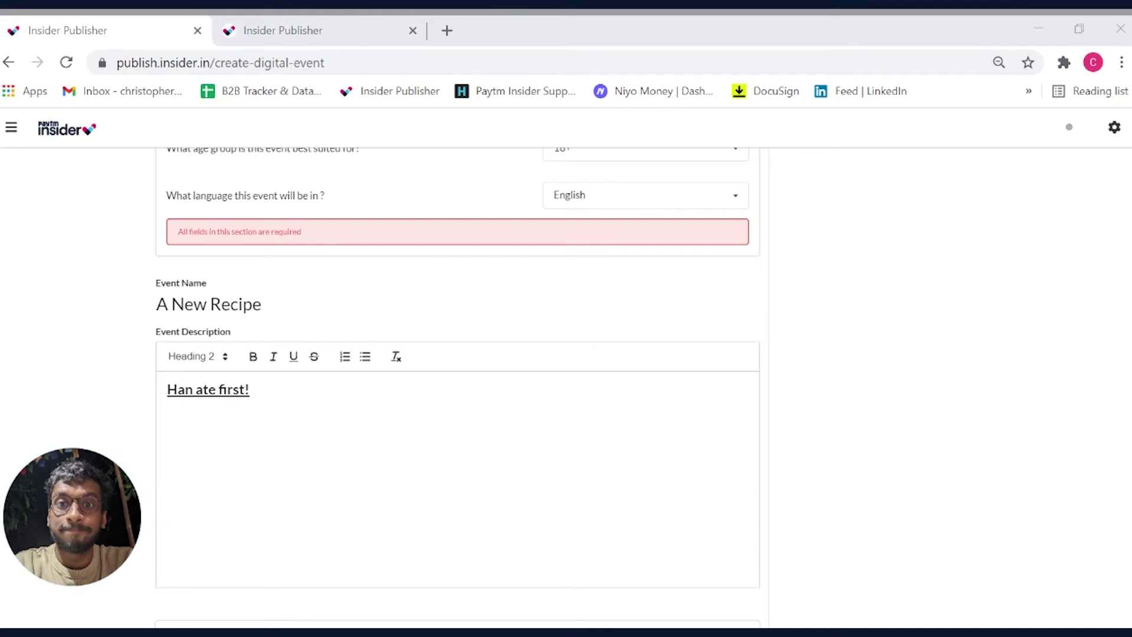
scroll(457, 389, "down", 14)
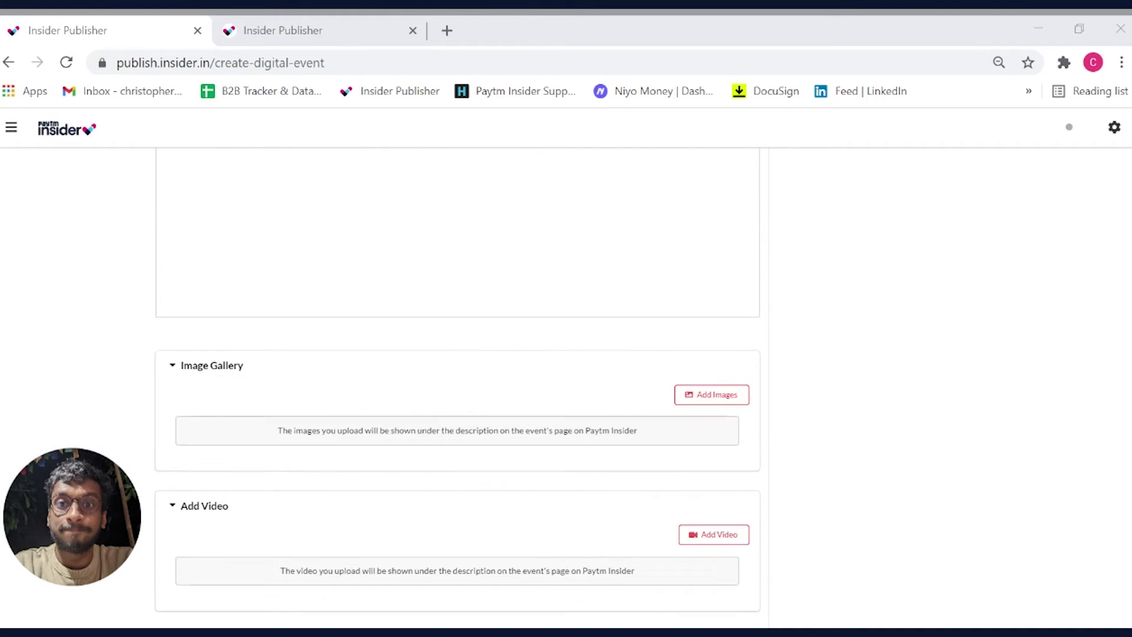
- Pick Stream Anywhere as the event mode and scroll down to the March 31 show listing
scroll(361, 430, "up", 3)
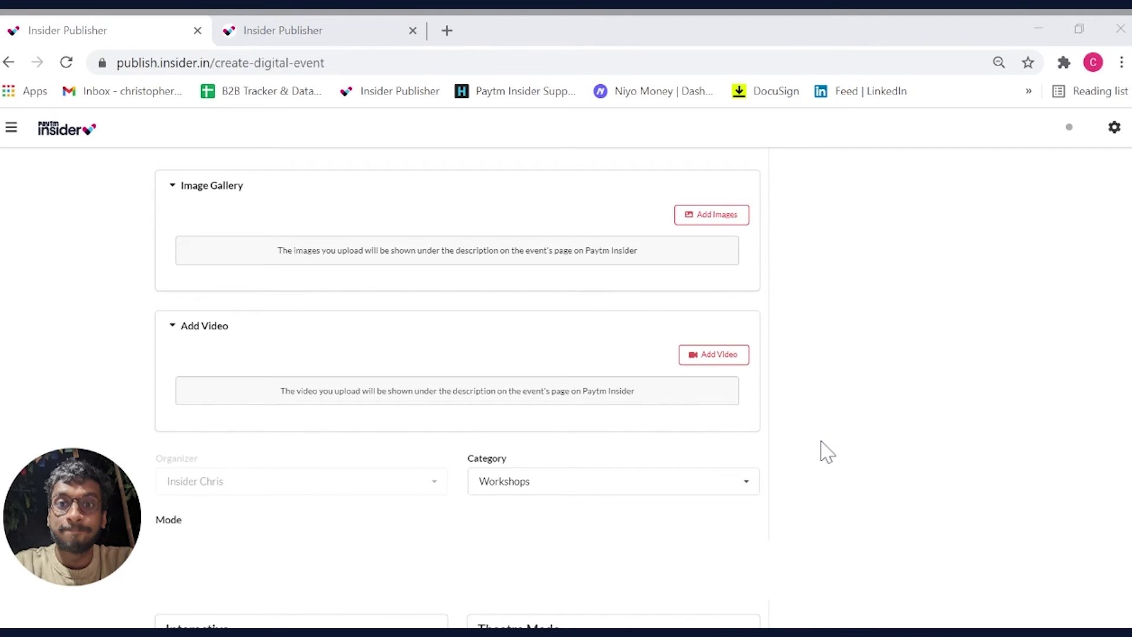
scroll(827, 452, "down", 5)
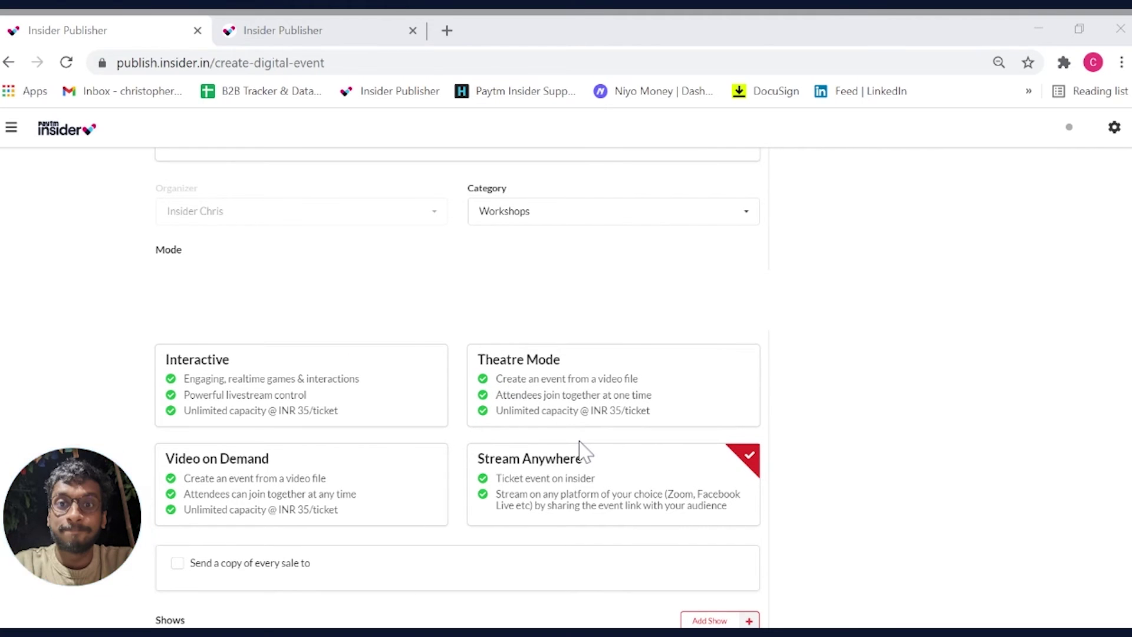
scroll(583, 454, "down", 2)
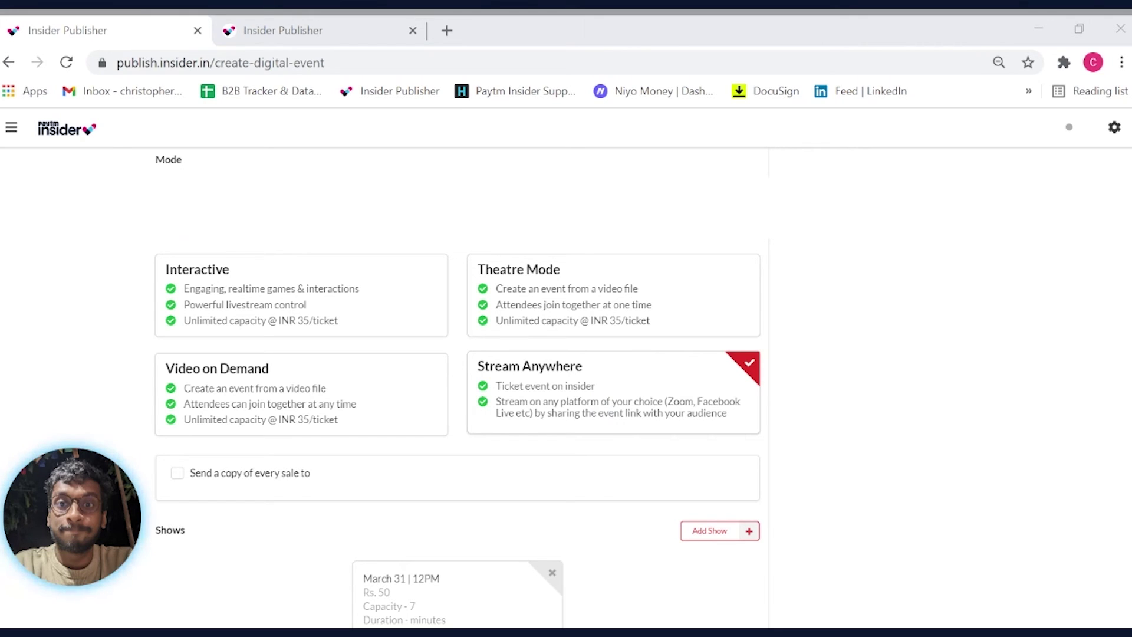
left_click(576, 386)
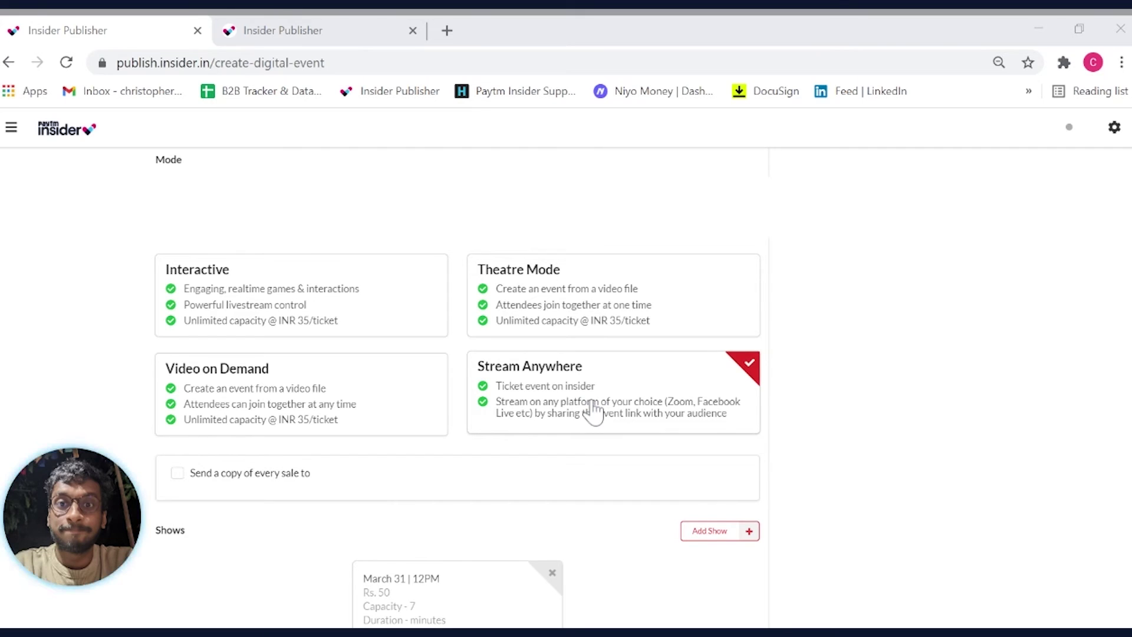
scroll(588, 405, "down", 1)
scroll(588, 405, "down", 2)
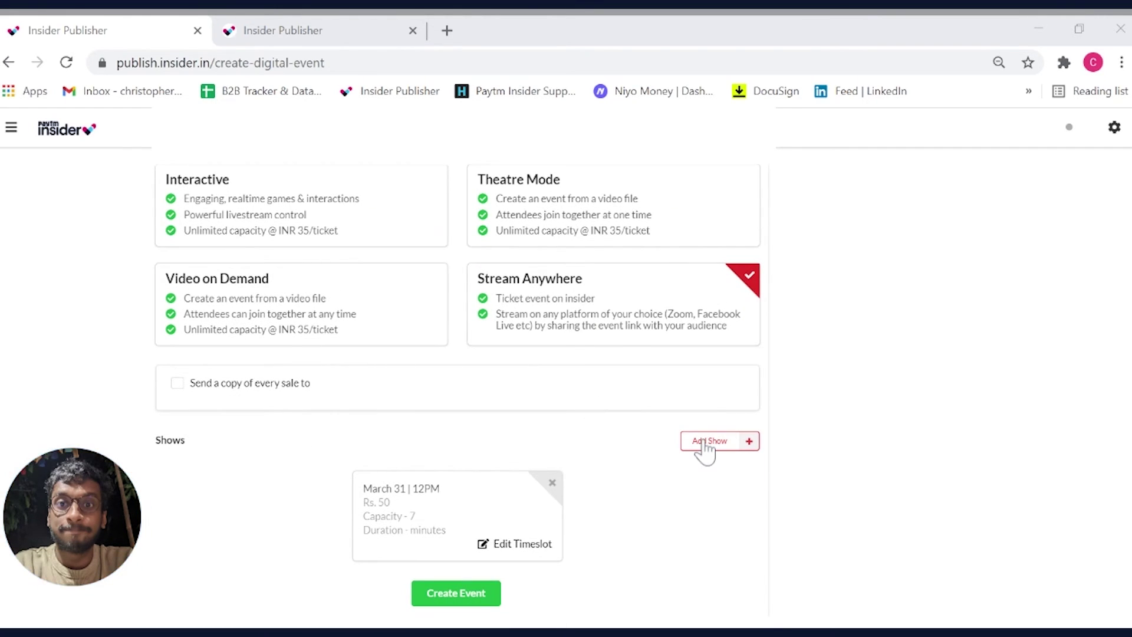
scroll(773, 397, "down", 1)
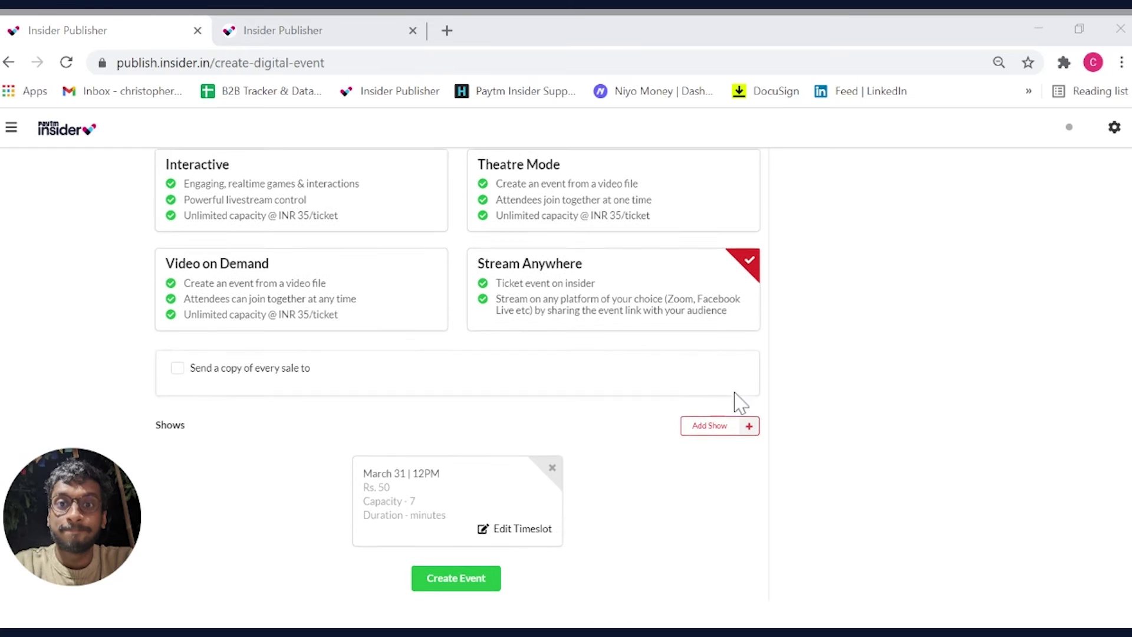
- Open an Add a Show form and go through its start/end dates and ticket price and capacity fields
left_click(739, 432)
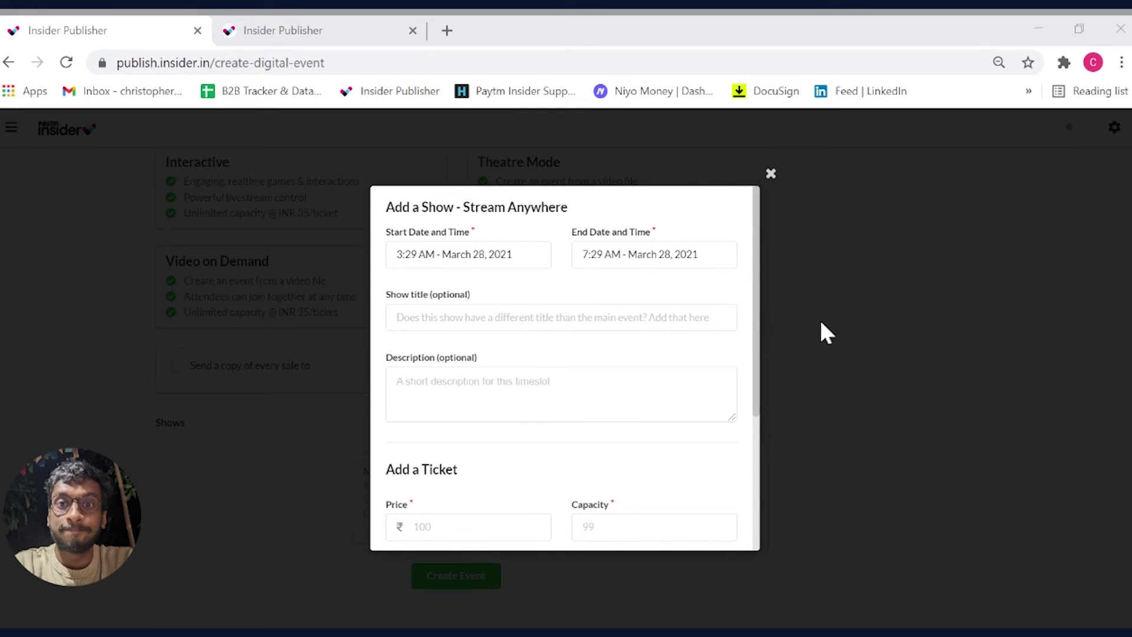
left_click(456, 255)
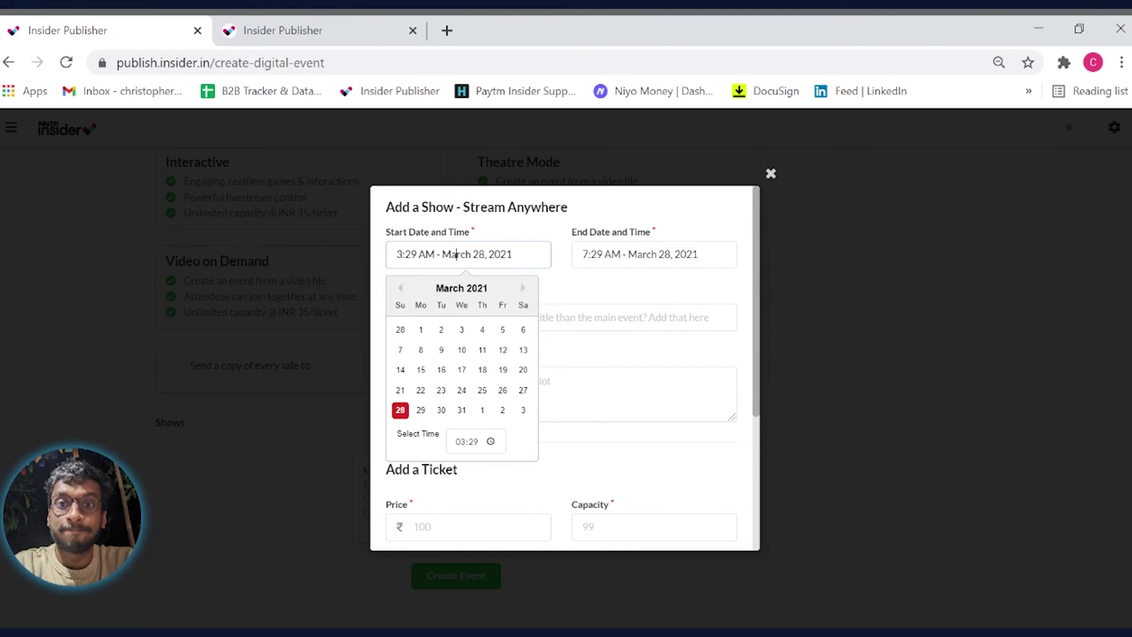
left_click(643, 255)
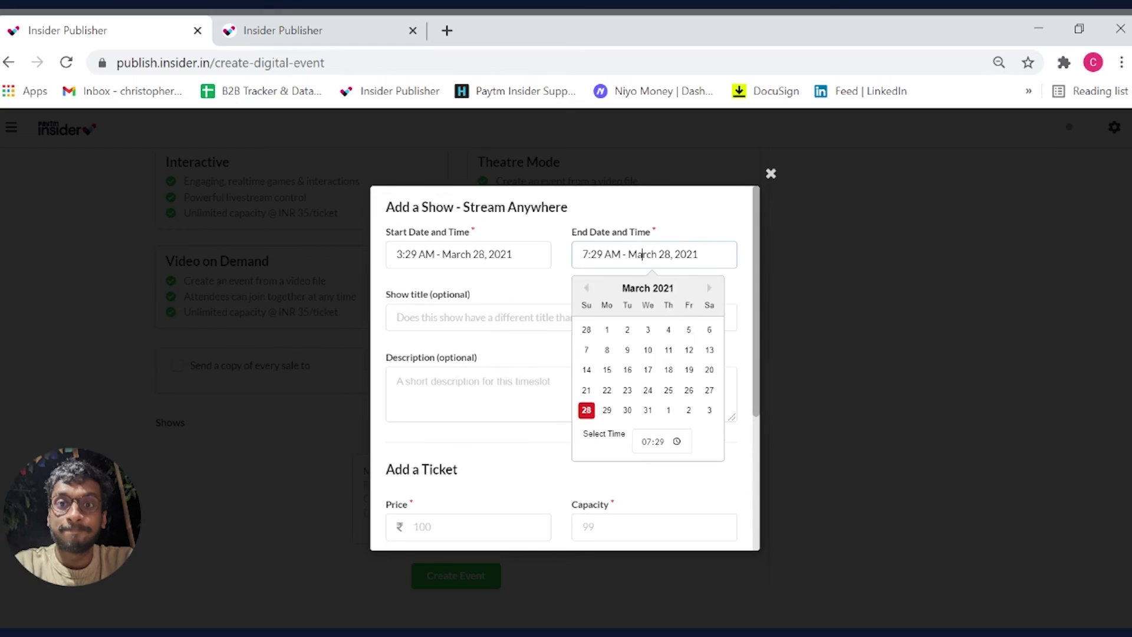
left_click(497, 407)
scroll(498, 412, "down", 3)
left_click(466, 346)
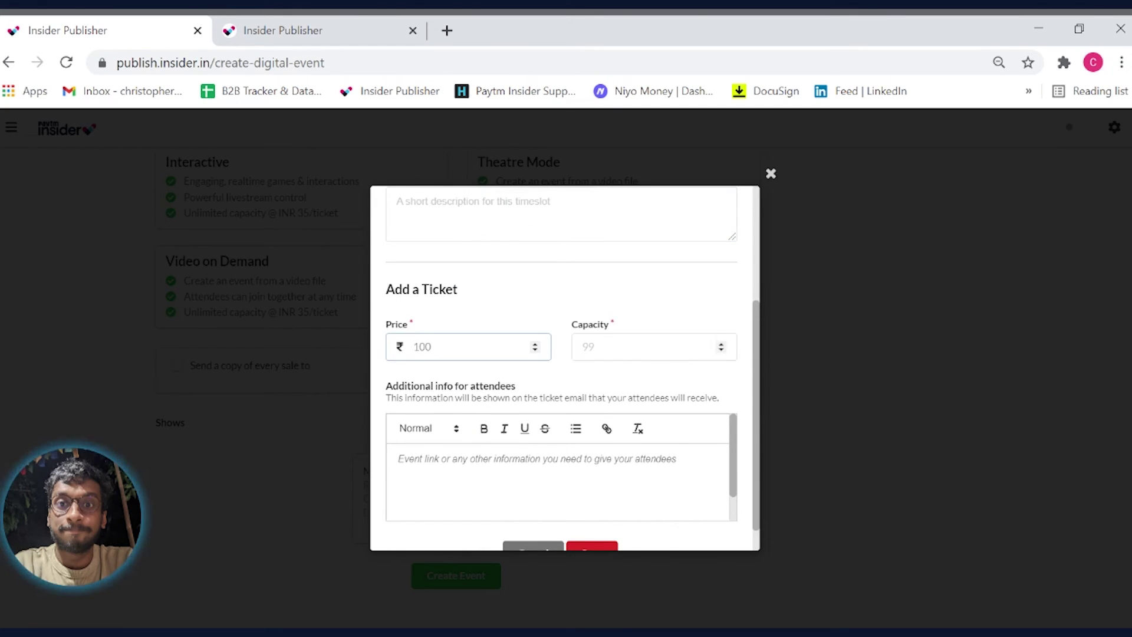
key("Tab")
left_click(834, 482)
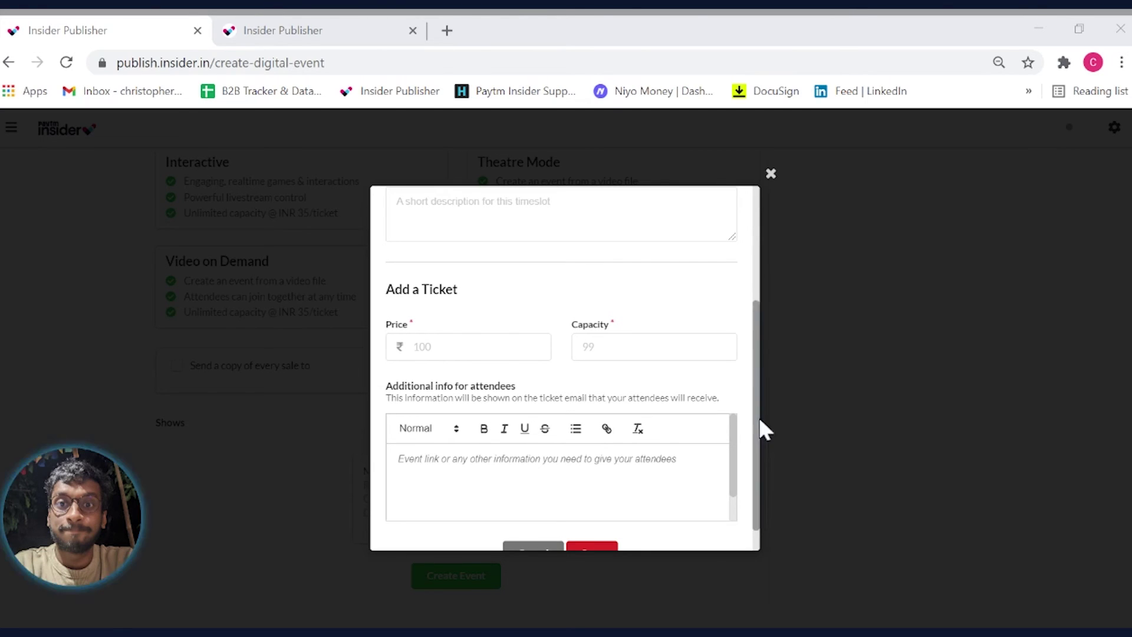
scroll(678, 472, "down", 1)
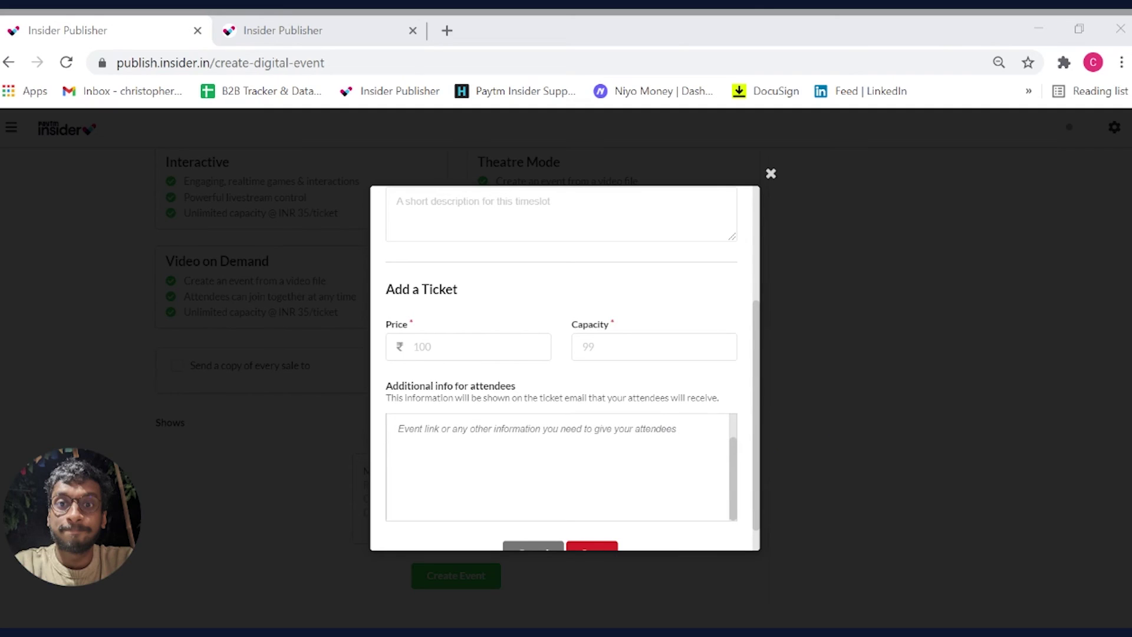
- Close the add-show form and create the A New Recipe digital event, confirming the save
left_click(533, 551)
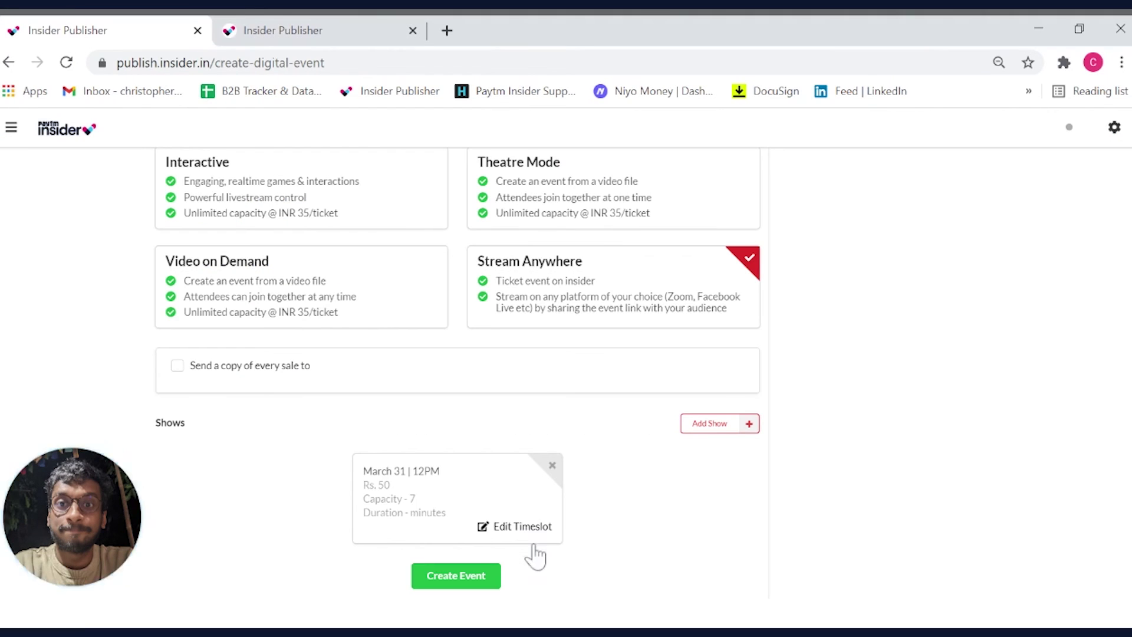
left_click(454, 584)
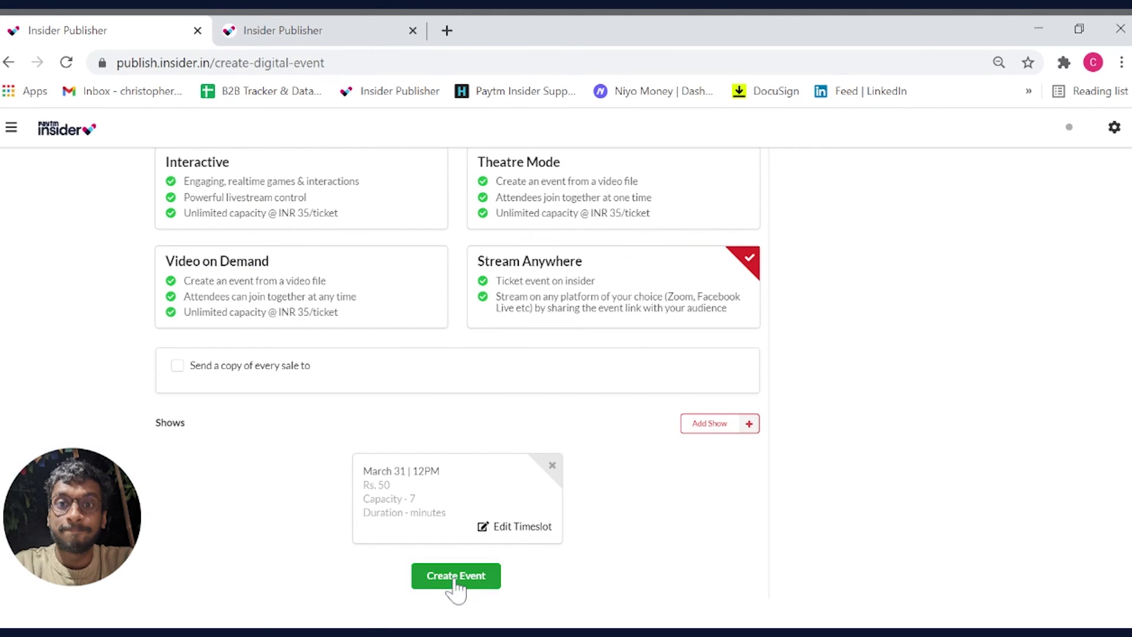
left_click(596, 485)
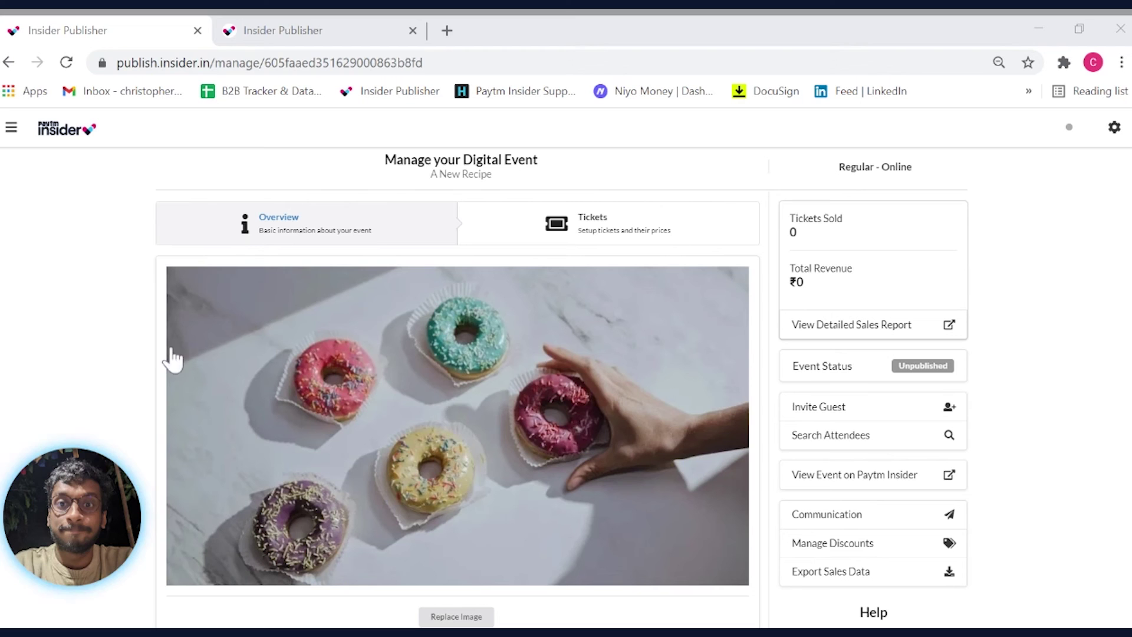
- Preview the event's ₹50 public listing on Paytm Insider, then return to the Publisher tab
scroll(770, 371, "down", 3)
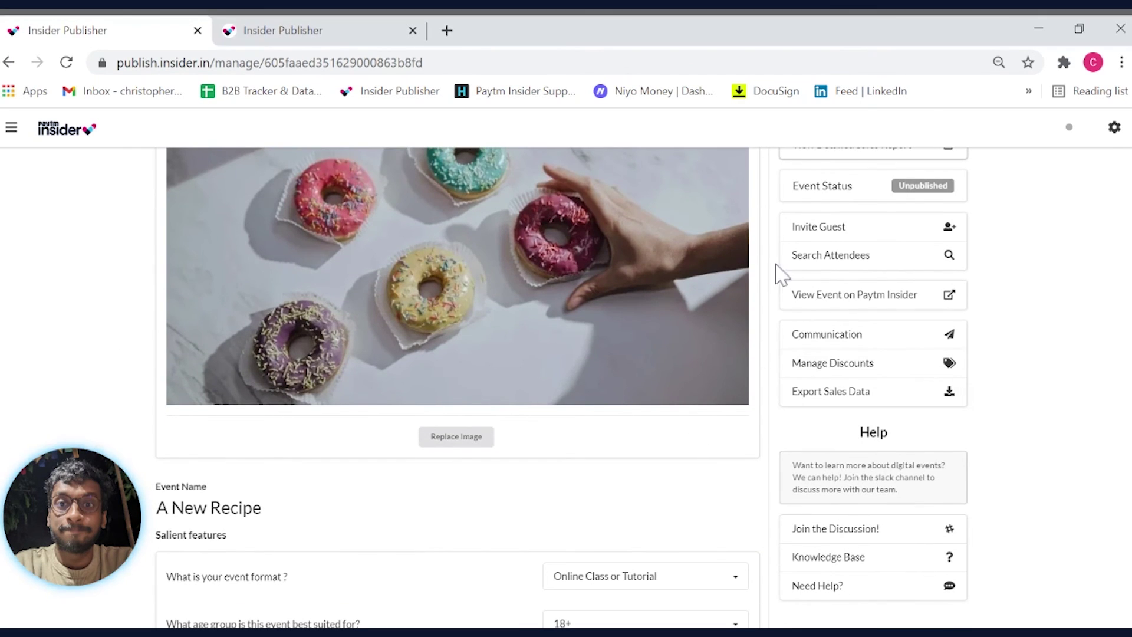
left_click(835, 297)
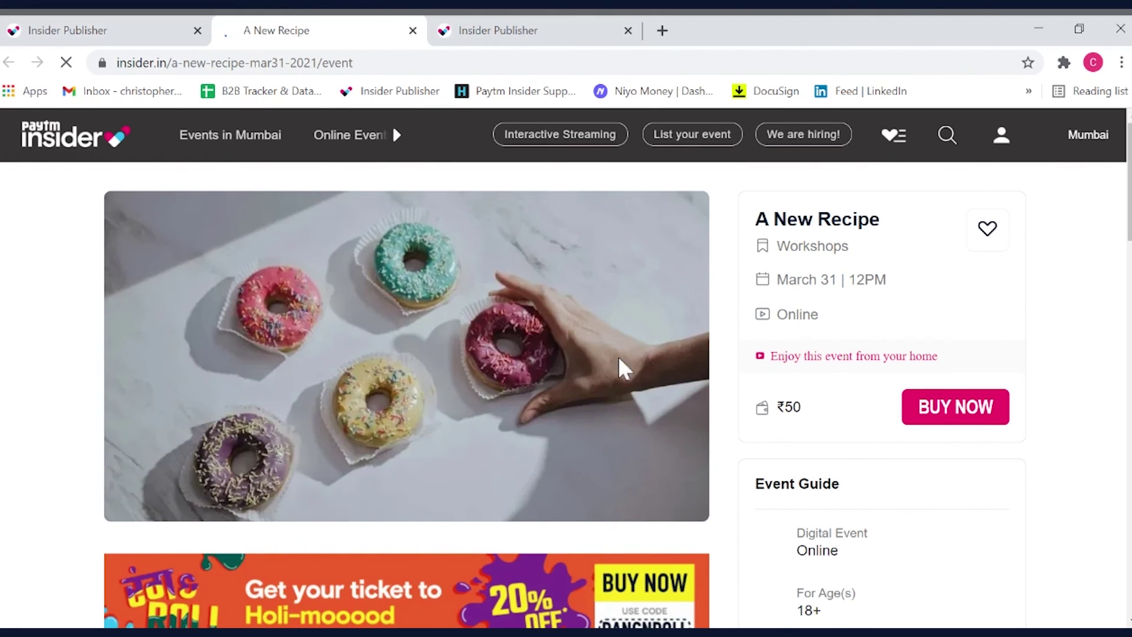
scroll(961, 273, "down", 15)
scroll(961, 273, "up", 15)
left_click(101, 27)
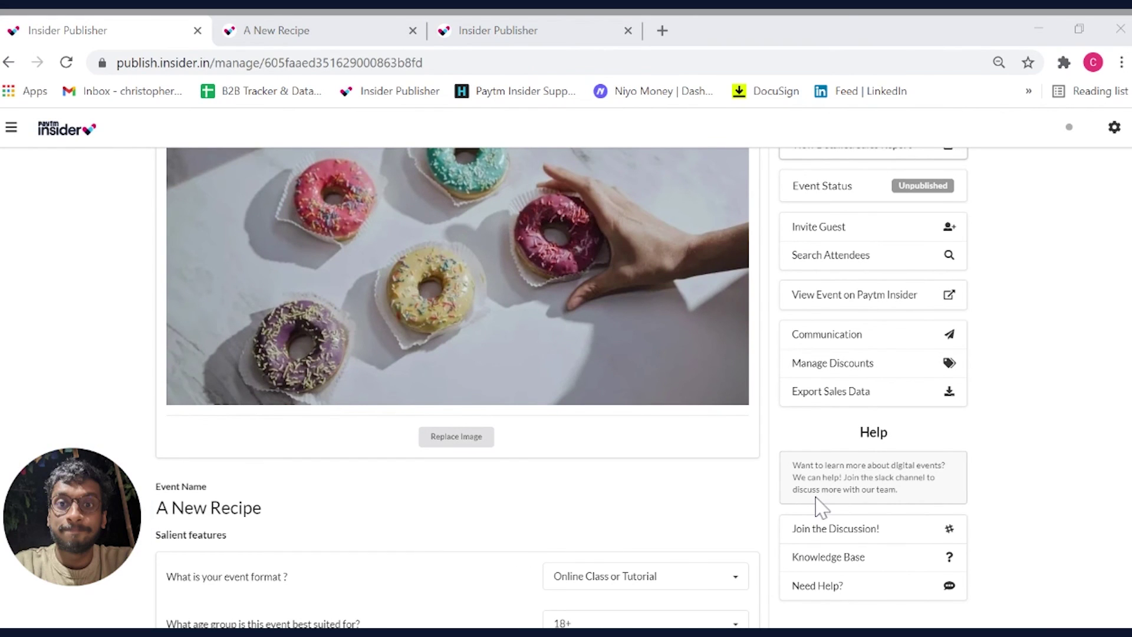
scroll(748, 362, "up", 3)
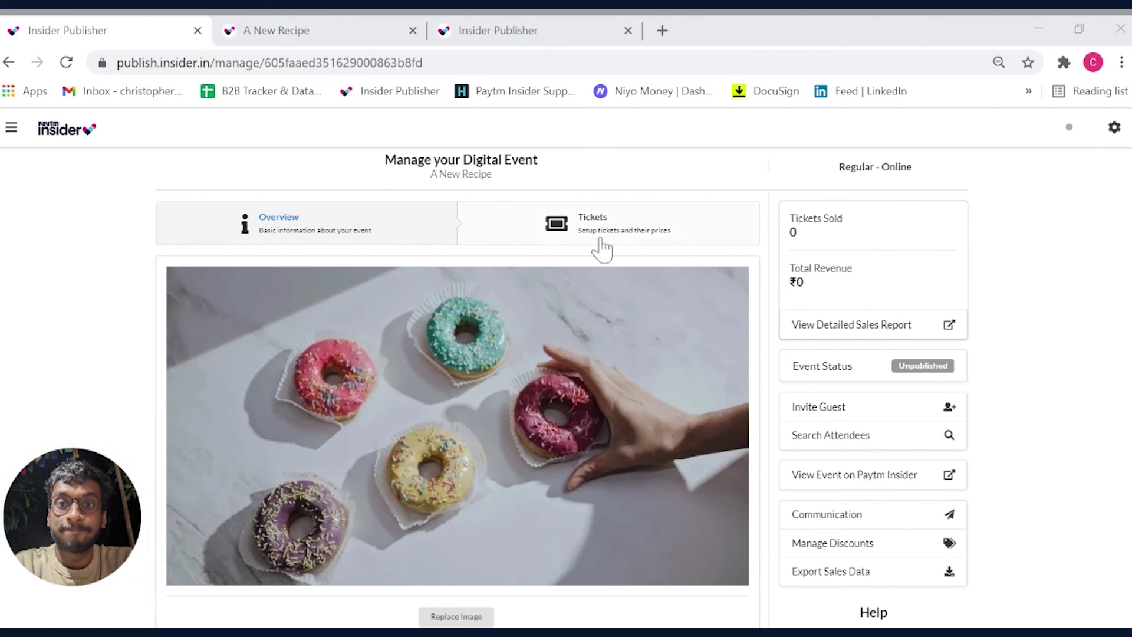
- Switch A New Recipe's event status to Published and save it
left_click(855, 377)
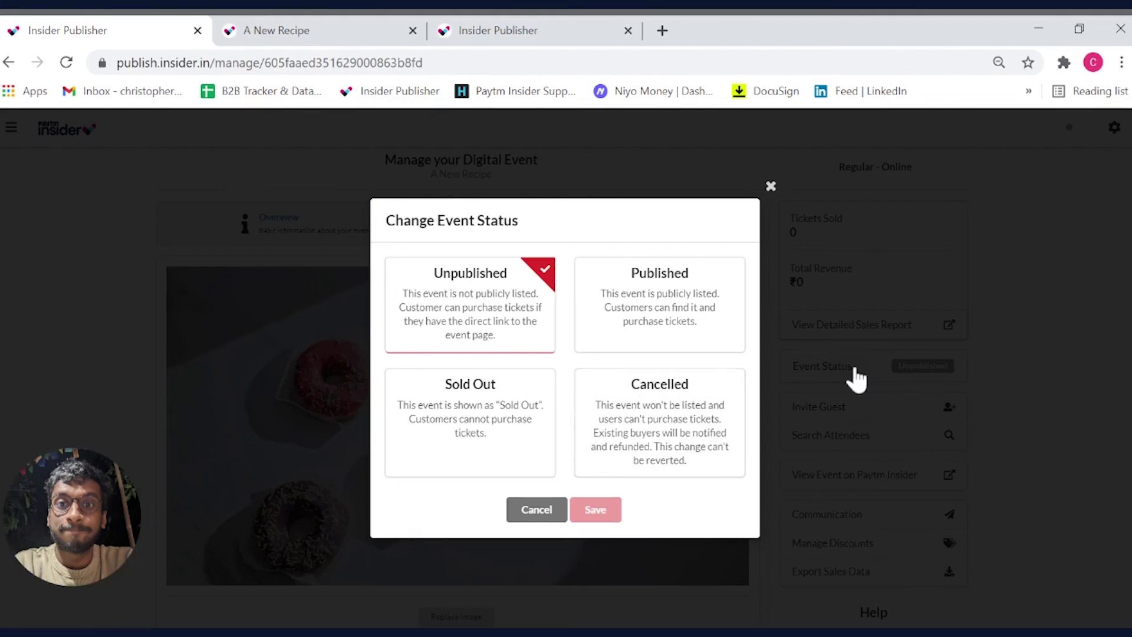
left_click(632, 312)
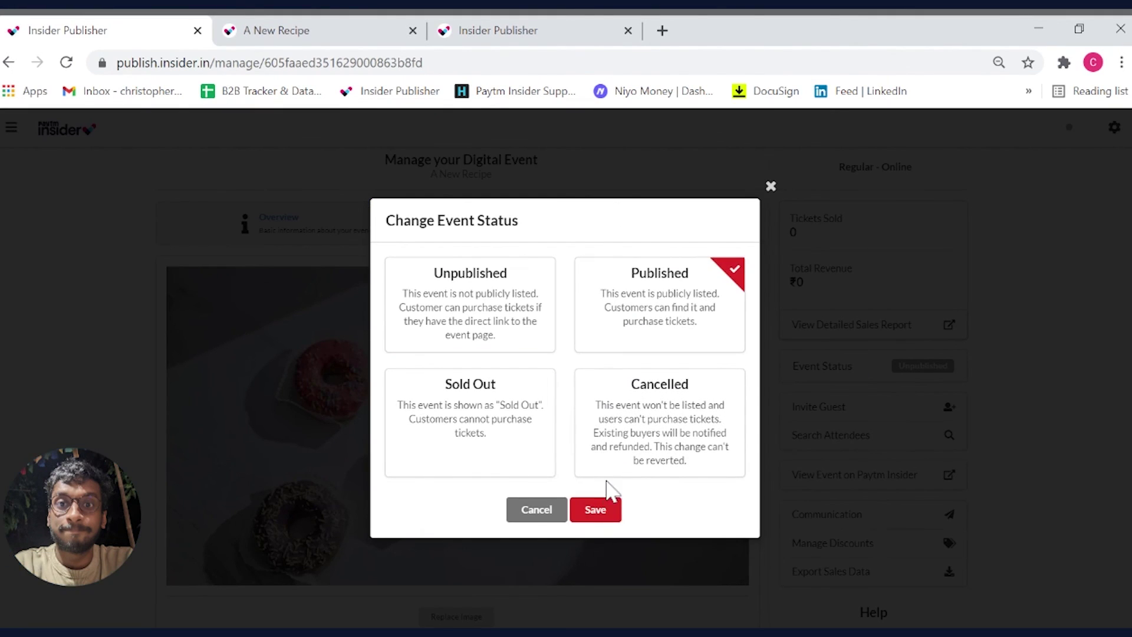
left_click(596, 515)
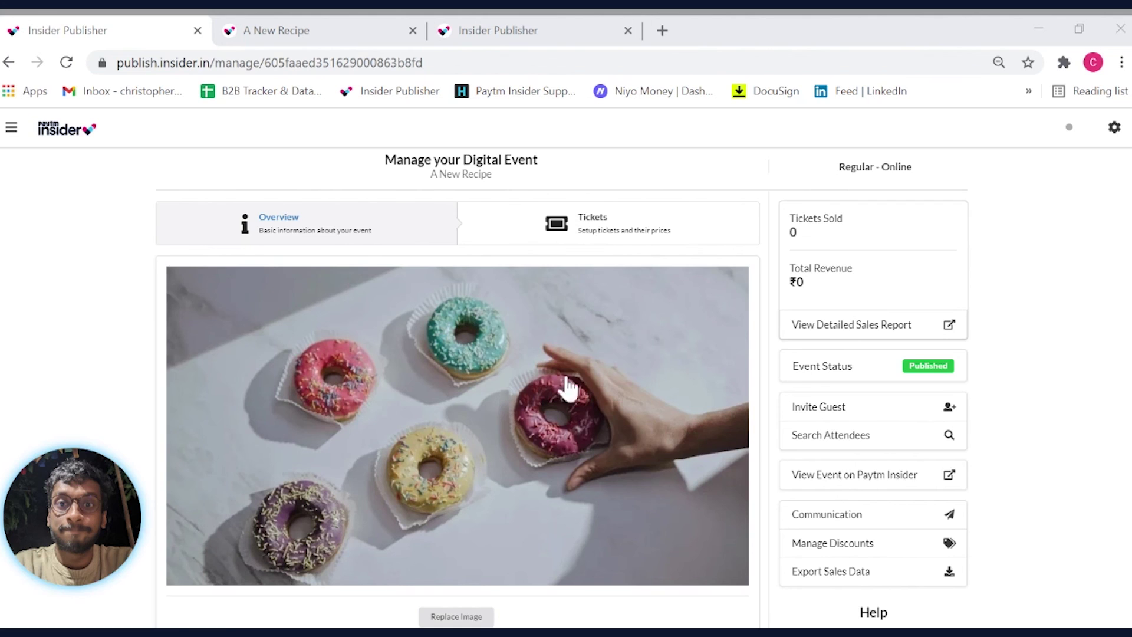
scroll(568, 387, "down", 2)
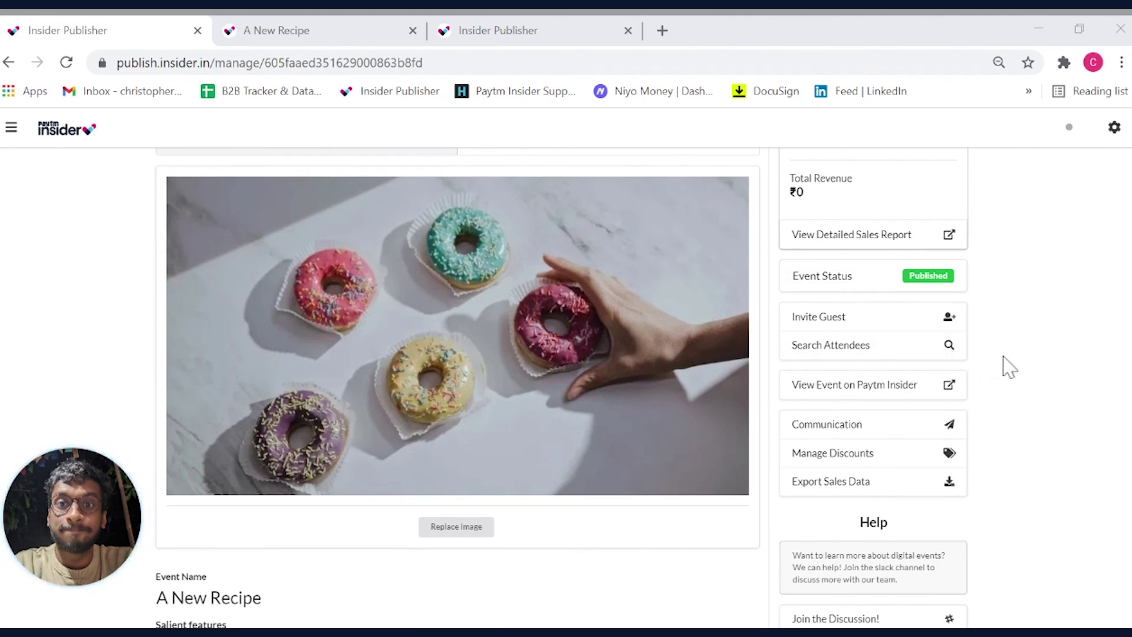